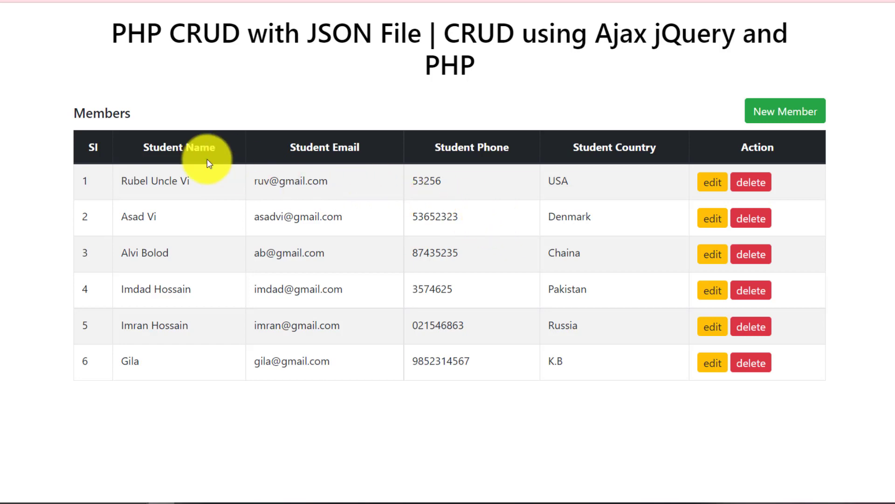
- Highlight the word Student in the name and email column headers
{"action": "double_click", "coordinate": [161, 147]}
{"action": "double_click", "coordinate": [312, 147]}
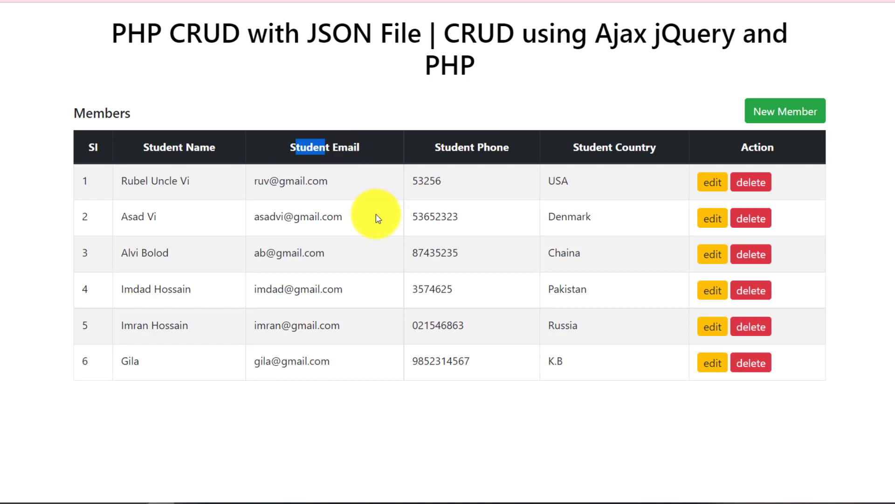
{"action": "left_click", "coordinate": [83, 183]}
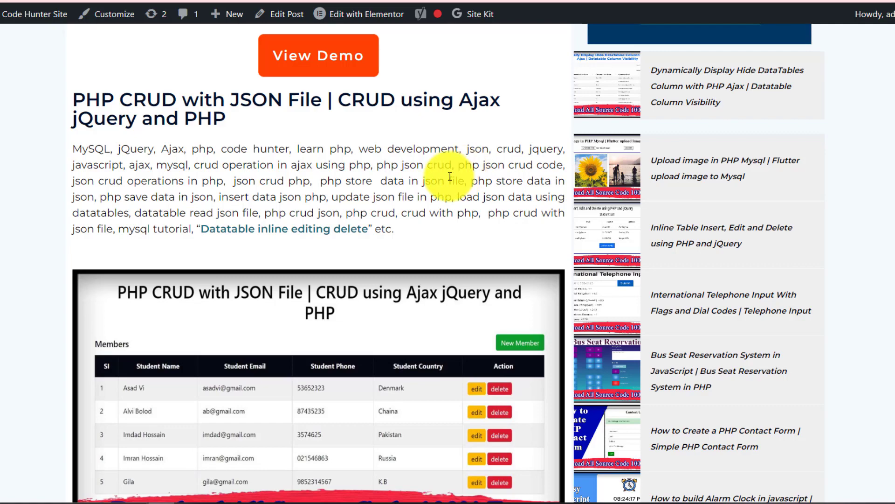
{"action": "scroll", "coordinate": [450, 176], "scroll_direction": "down", "scroll_amount": 3}
{"action": "scroll", "coordinate": [449, 180], "scroll_direction": "down", "scroll_amount": 3}
{"action": "scroll", "coordinate": [449, 181], "scroll_direction": "down", "scroll_amount": 3}
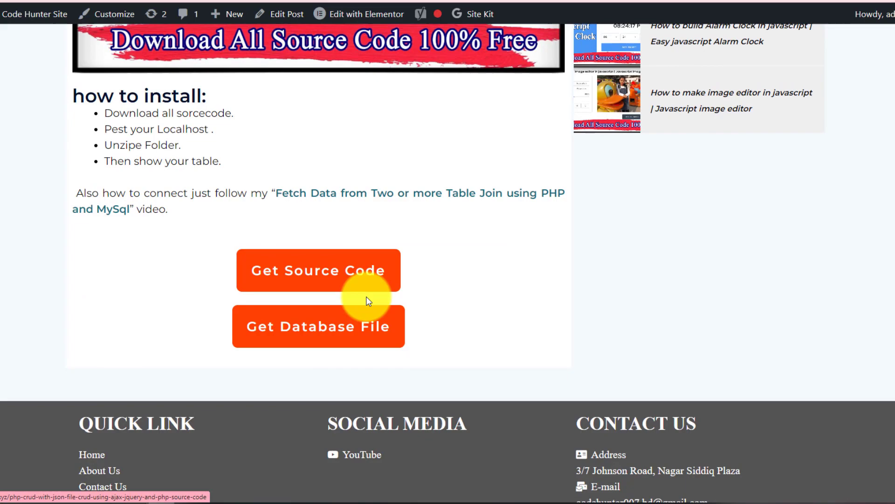
{"action": "scroll", "coordinate": [366, 296], "scroll_direction": "up", "scroll_amount": 5}
{"action": "scroll", "coordinate": [366, 296], "scroll_direction": "up", "scroll_amount": 5}
{"action": "scroll", "coordinate": [365, 296], "scroll_direction": "up", "scroll_amount": 5}
{"action": "scroll", "coordinate": [366, 295], "scroll_direction": "up", "scroll_amount": 3}
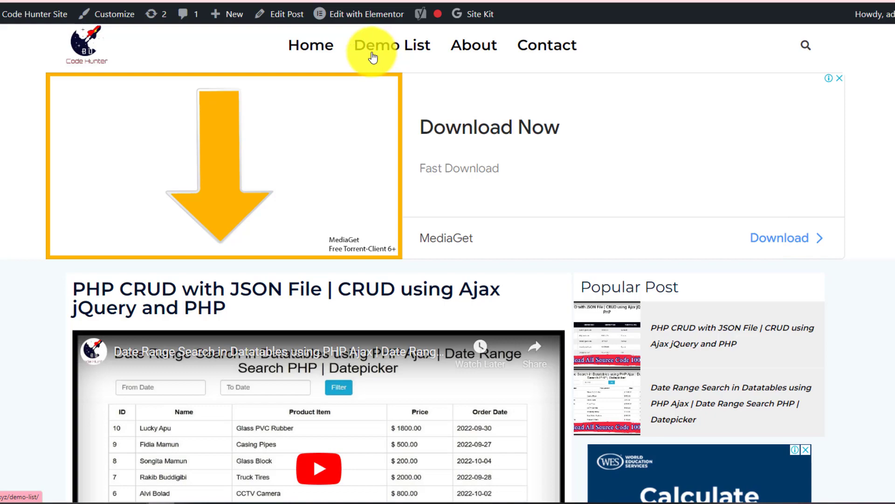
- Show the Demo List table and highlight row 57 and its tutorial title
{"action": "left_click", "coordinate": [390, 50]}
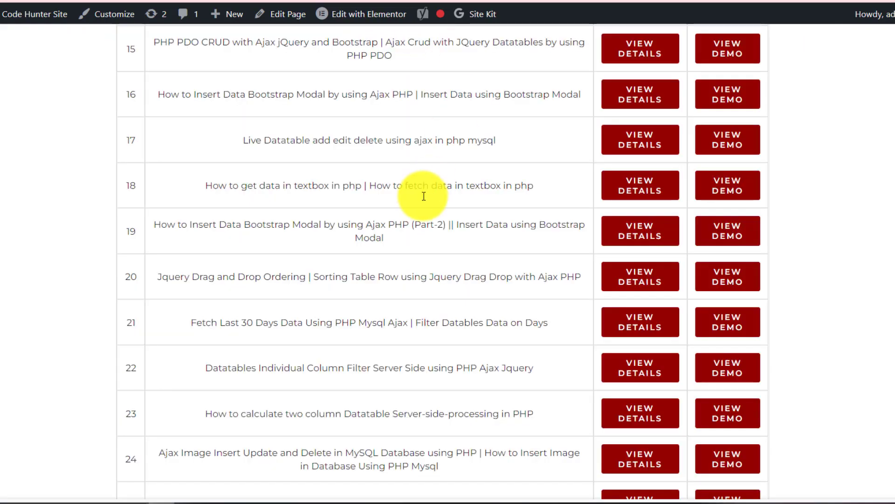
{"action": "scroll", "coordinate": [425, 196], "scroll_direction": "up", "scroll_amount": 5}
{"action": "scroll", "coordinate": [424, 196], "scroll_direction": "up", "scroll_amount": 5}
{"action": "scroll", "coordinate": [425, 195], "scroll_direction": "up", "scroll_amount": 5}
{"action": "scroll", "coordinate": [425, 196], "scroll_direction": "up", "scroll_amount": 3}
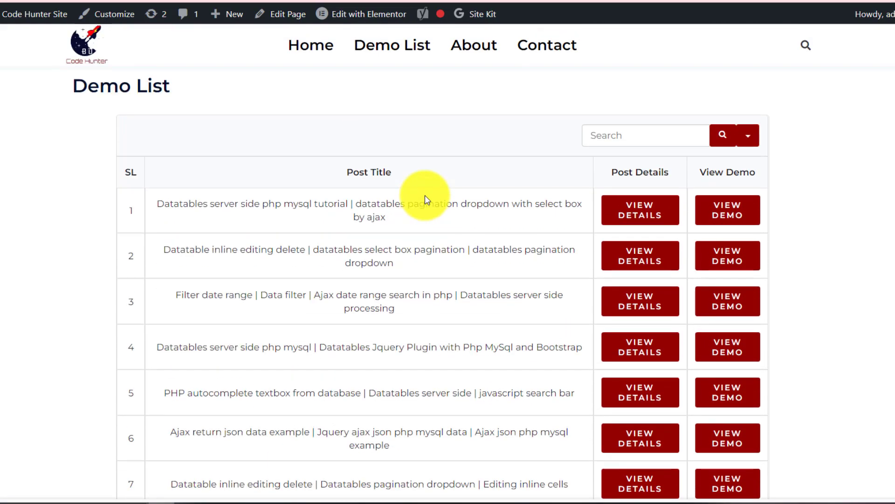
{"action": "scroll", "coordinate": [482, 283], "scroll_direction": "down", "scroll_amount": 4}
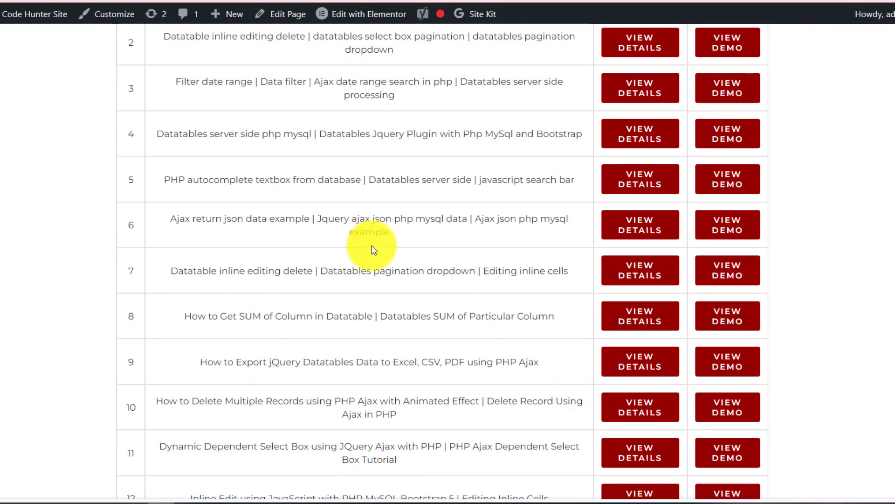
{"action": "scroll", "coordinate": [378, 245], "scroll_direction": "up", "scroll_amount": 3}
{"action": "left_click_drag", "start_coordinate": [128, 158], "coordinate": [248, 293]}
{"action": "scroll", "coordinate": [249, 294], "scroll_direction": "down", "scroll_amount": 6}
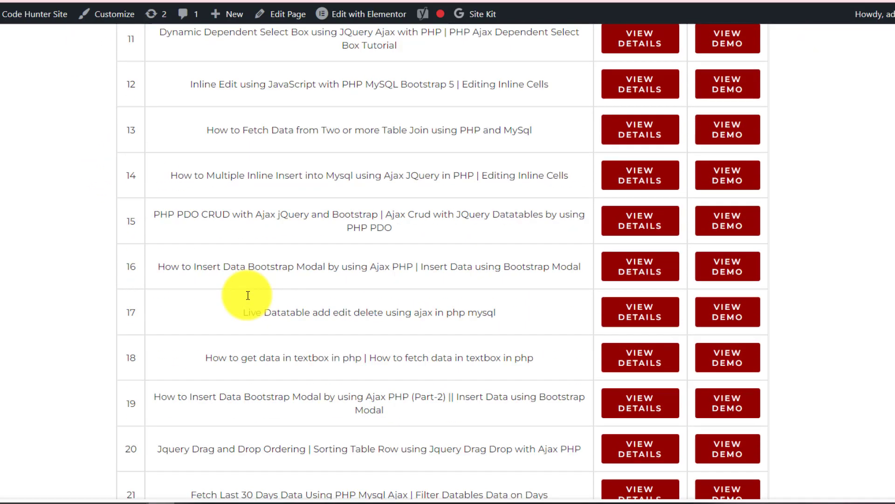
{"action": "scroll", "coordinate": [249, 294], "scroll_direction": "down", "scroll_amount": 5}
{"action": "scroll", "coordinate": [249, 299], "scroll_direction": "down", "scroll_amount": 5}
{"action": "scroll", "coordinate": [248, 299], "scroll_direction": "down", "scroll_amount": 5}
{"action": "scroll", "coordinate": [249, 299], "scroll_direction": "down", "scroll_amount": 4}
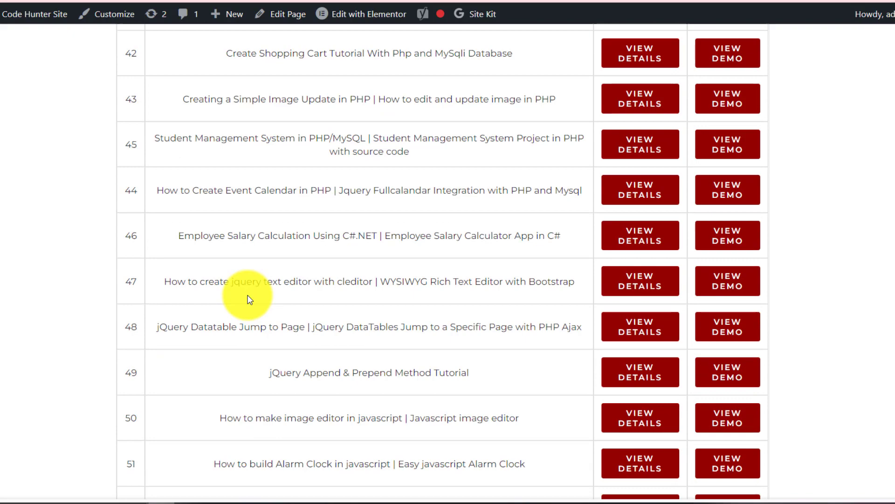
{"action": "scroll", "coordinate": [248, 298], "scroll_direction": "down", "scroll_amount": 4}
{"action": "scroll", "coordinate": [249, 299], "scroll_direction": "down", "scroll_amount": 6}
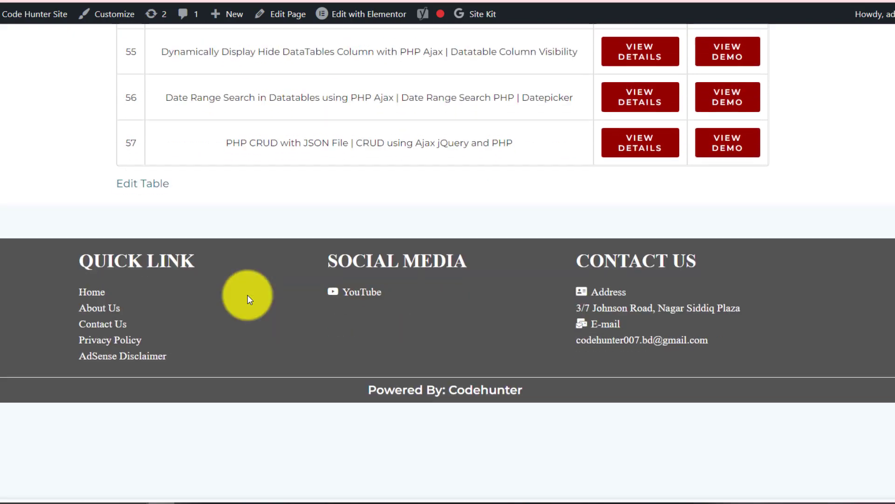
{"action": "double_click", "coordinate": [127, 142]}
{"action": "scroll", "coordinate": [248, 189], "scroll_direction": "up", "scroll_amount": 3}
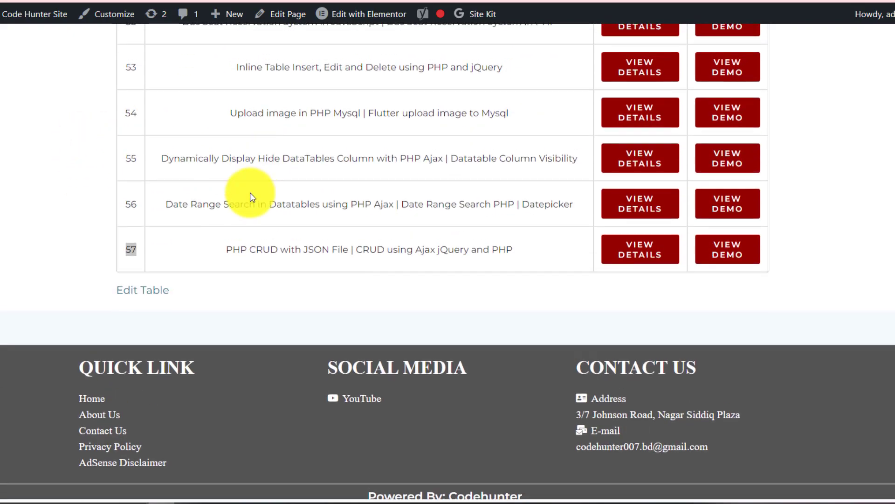
{"action": "left_click", "coordinate": [311, 249]}
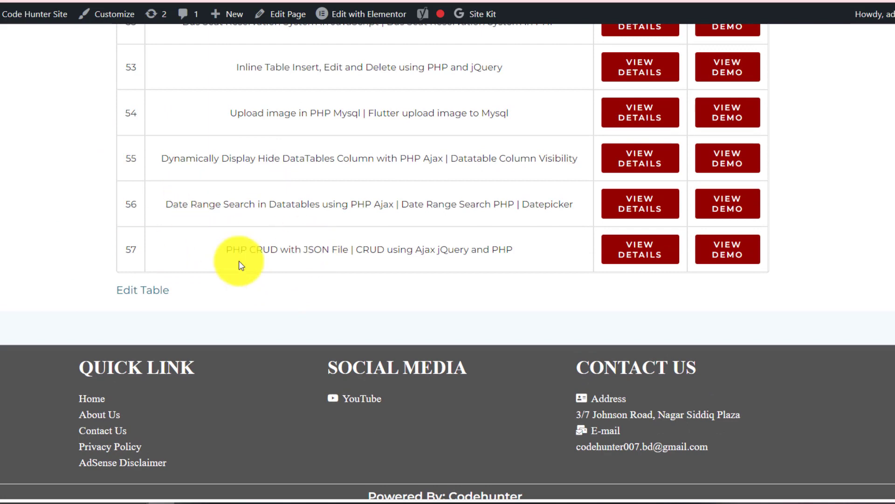
{"action": "left_click_drag", "start_coordinate": [225, 250], "coordinate": [266, 249]}
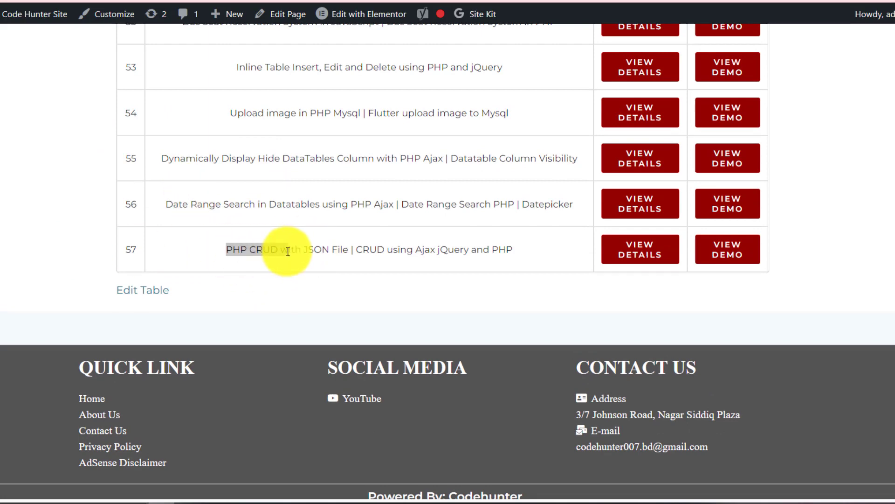
{"action": "left_click", "coordinate": [329, 250]}
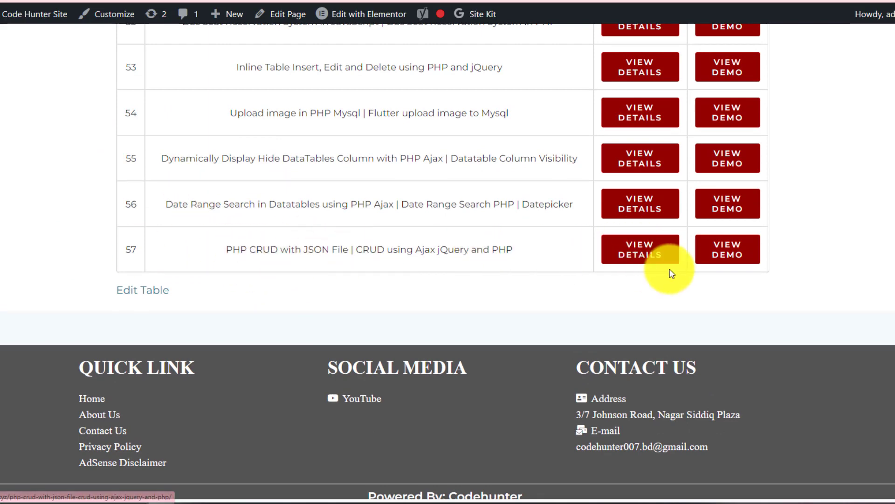
- Check tutorial 57's details post, return to the list, then launch its View Demo
{"action": "left_click", "coordinate": [640, 249]}
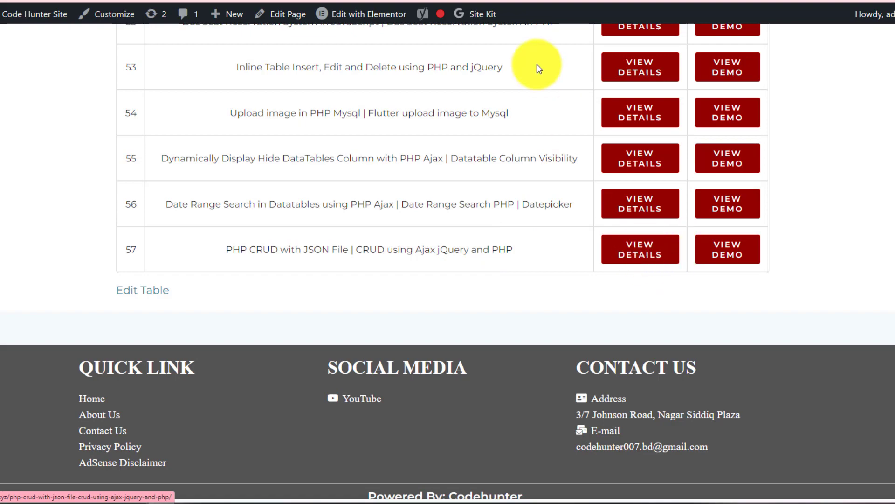
{"action": "scroll", "coordinate": [456, 389], "scroll_direction": "down", "scroll_amount": 3}
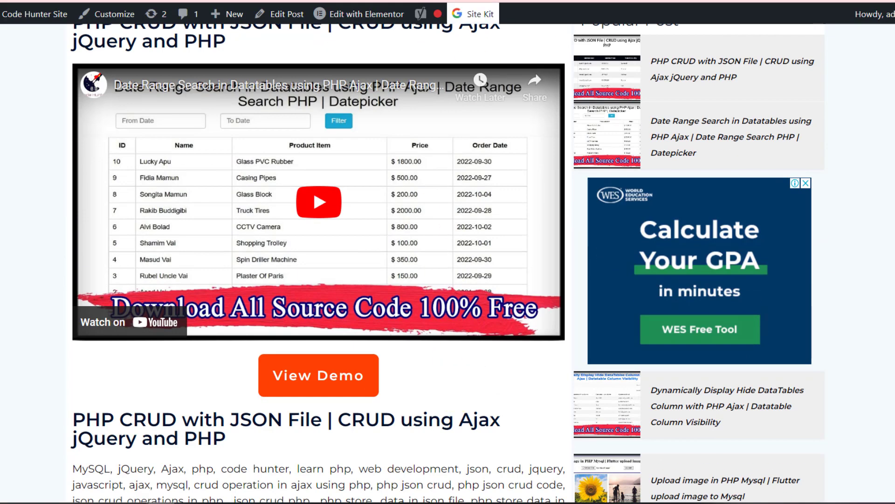
{"action": "key", "text": "alt+Left"}
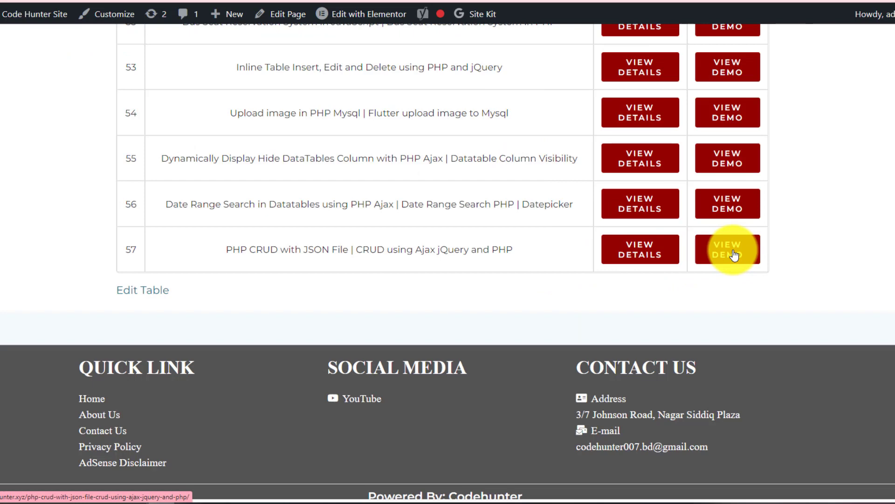
{"action": "right_click", "coordinate": [737, 250]}
{"action": "key", "text": "Escape"}
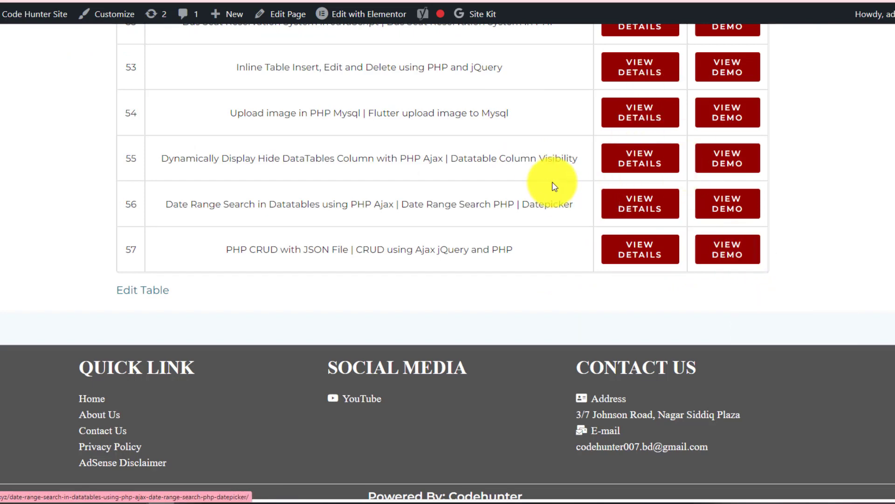
{"action": "left_click", "coordinate": [727, 249]}
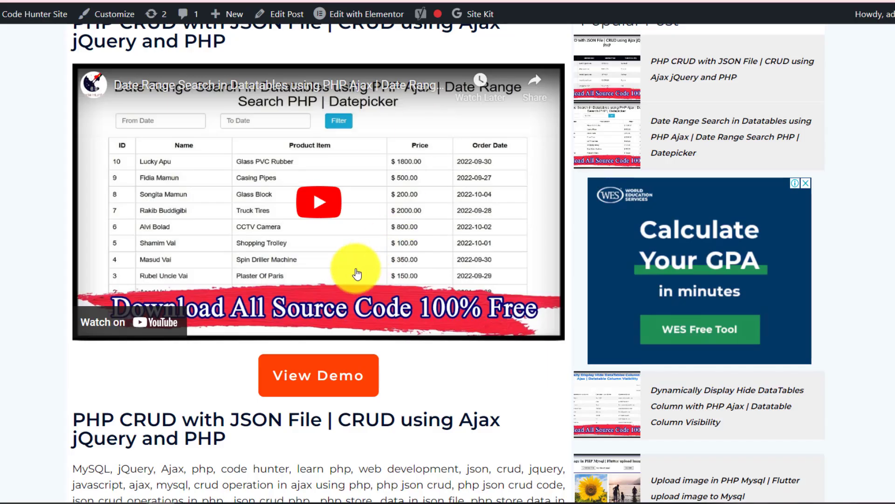
{"action": "scroll", "coordinate": [350, 251], "scroll_direction": "down", "scroll_amount": 5}
{"action": "scroll", "coordinate": [342, 238], "scroll_direction": "down", "scroll_amount": 5}
{"action": "scroll", "coordinate": [332, 236], "scroll_direction": "down", "scroll_amount": 5}
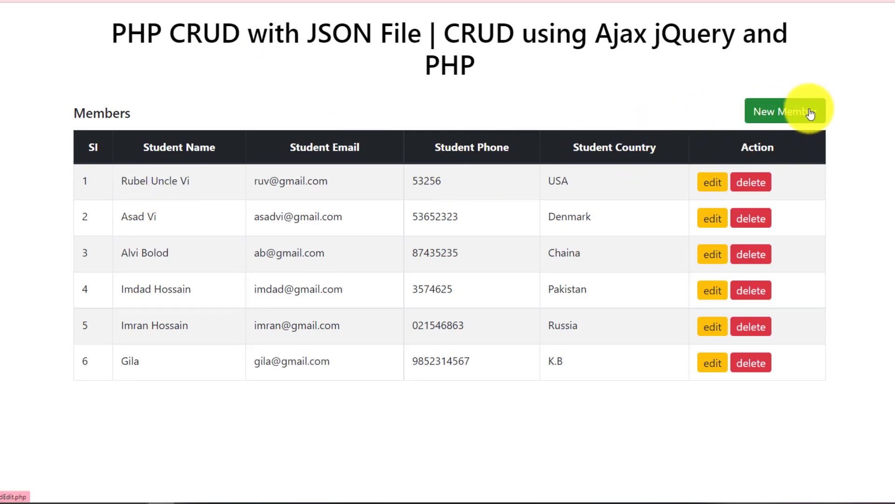
- Start a New Member with name Yearifa, an email and a phone, then select the Country field
{"action": "left_click", "coordinate": [790, 111]}
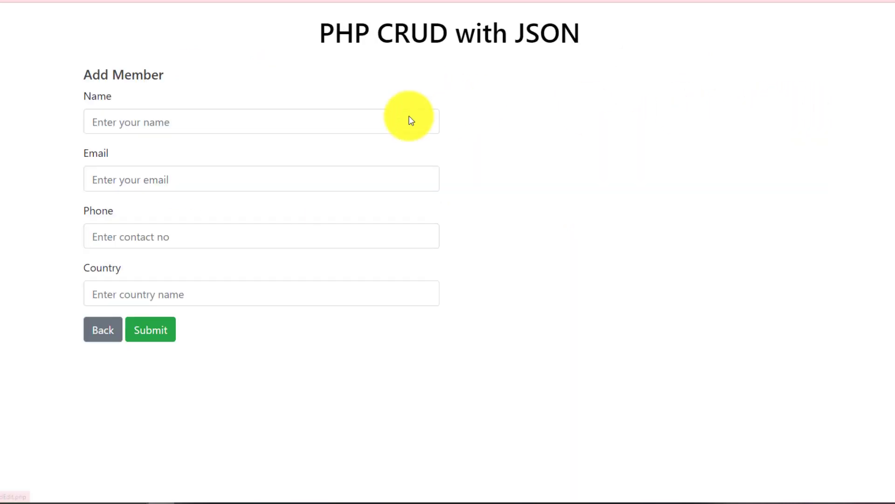
{"action": "left_click", "coordinate": [158, 120]}
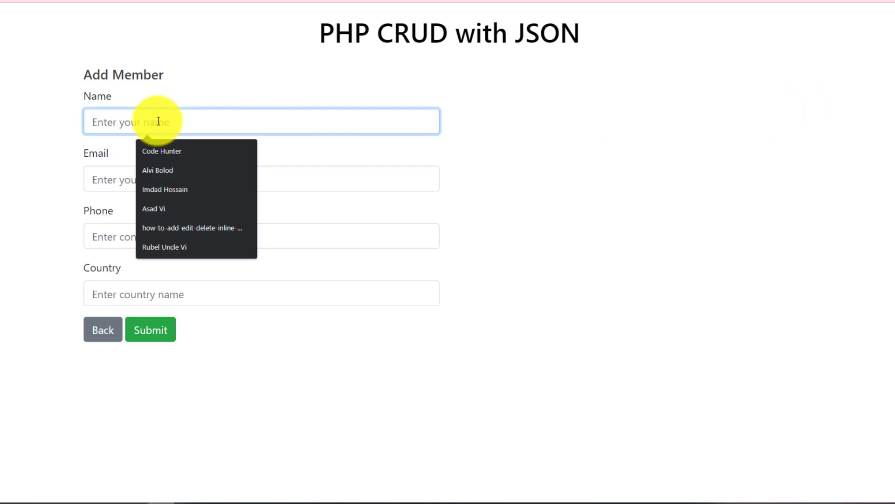
{"action": "type", "text": "Yearifa"}
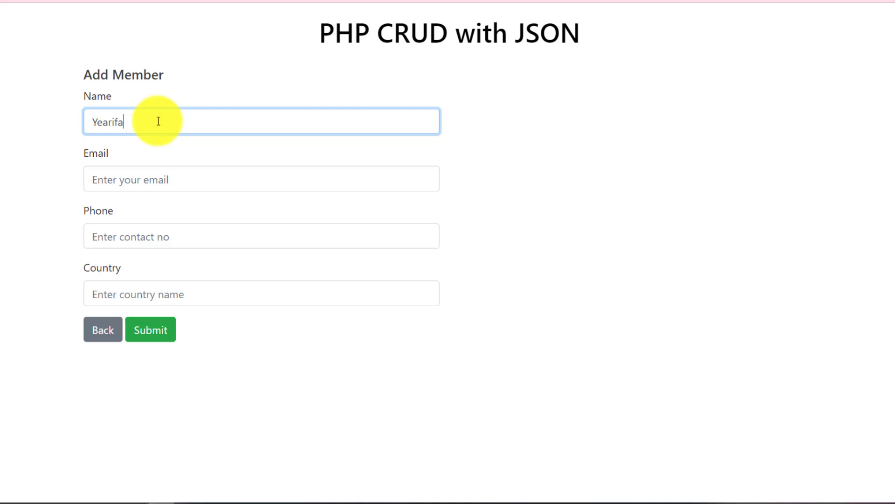
{"action": "left_click", "coordinate": [155, 179]}
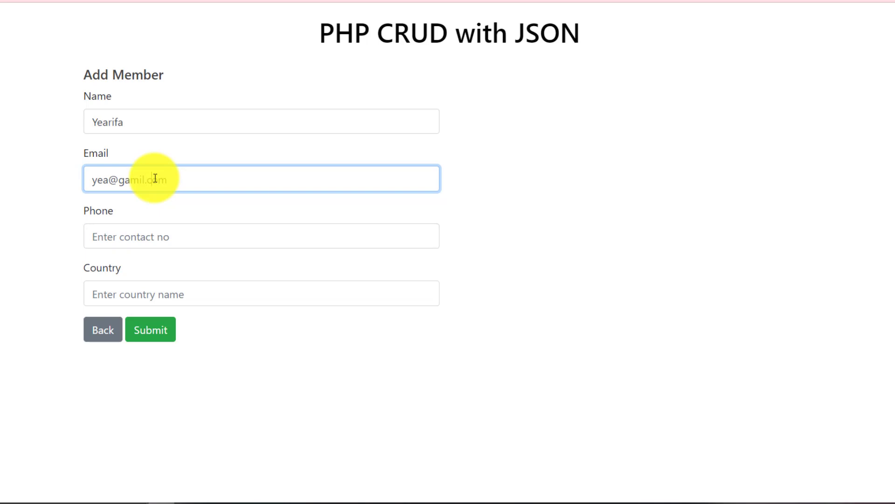
{"action": "left_click", "coordinate": [136, 236]}
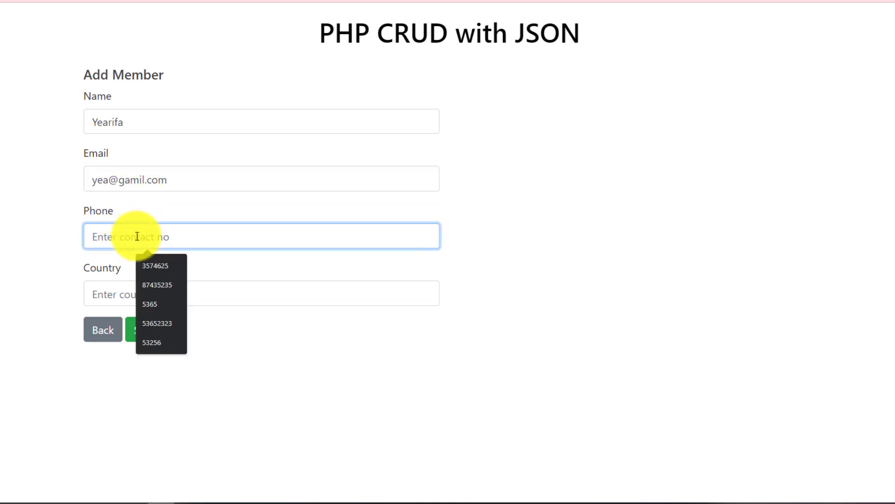
{"action": "type", "text": "3256536"}
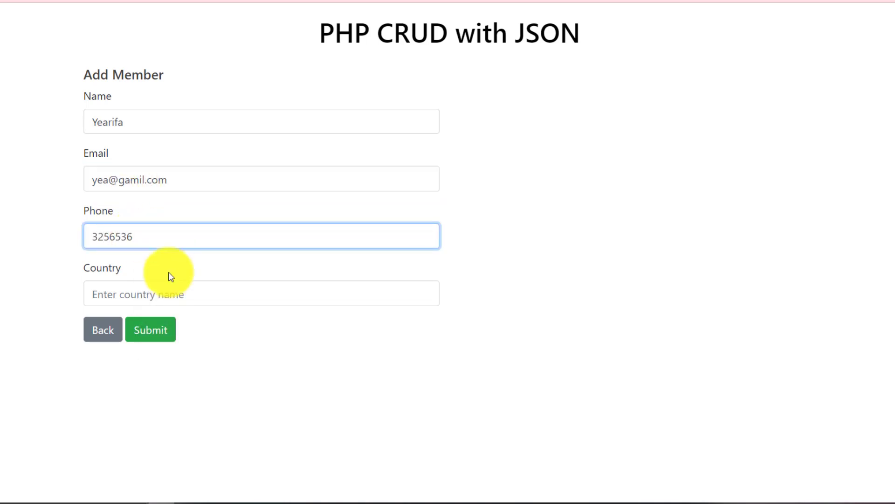
{"action": "left_click", "coordinate": [181, 293]}
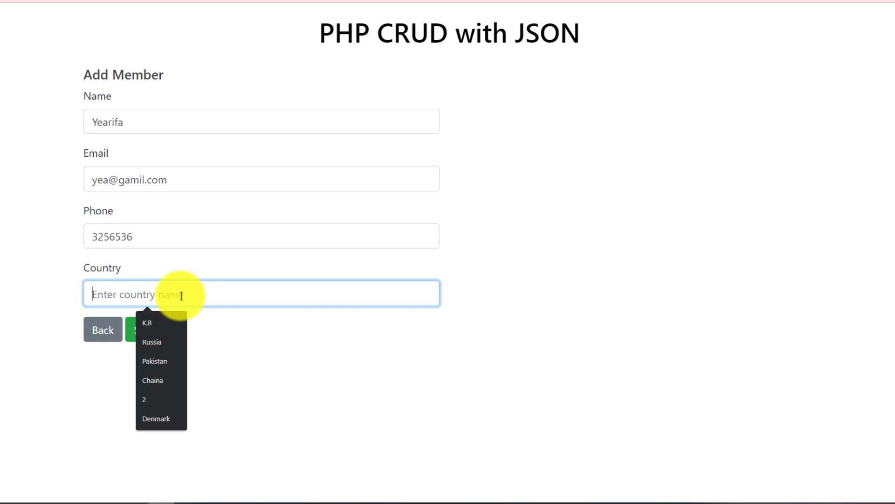
- Dismiss the country suggestions and submit the Add Member form
{"action": "left_click", "coordinate": [168, 381]}
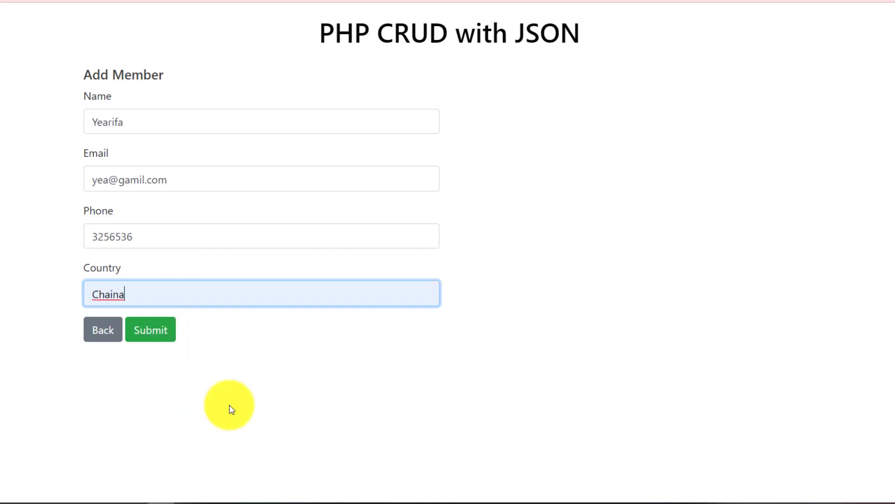
{"action": "left_click", "coordinate": [224, 403]}
{"action": "left_click", "coordinate": [154, 330]}
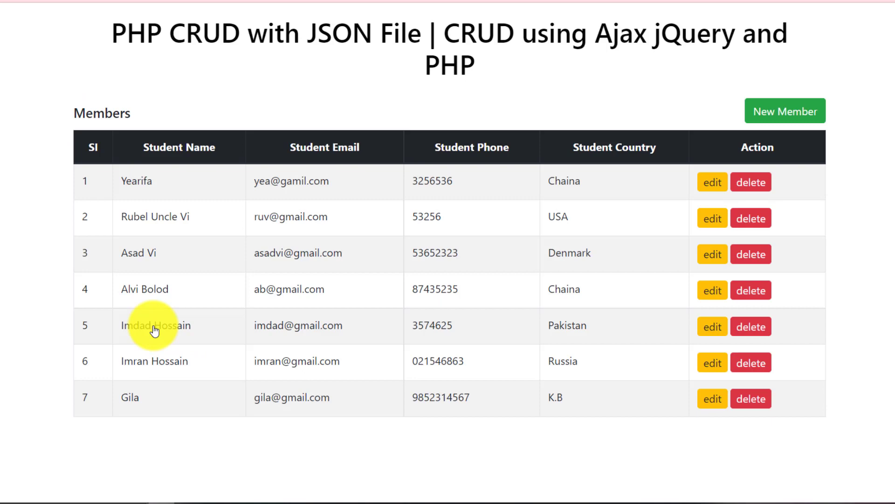
{"action": "left_click_drag", "start_coordinate": [71, 187], "coordinate": [91, 161]}
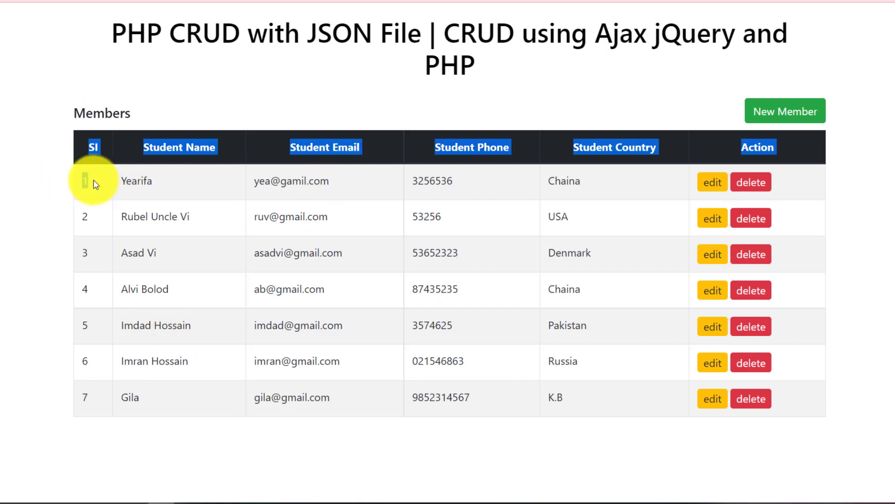
{"action": "left_click", "coordinate": [62, 184]}
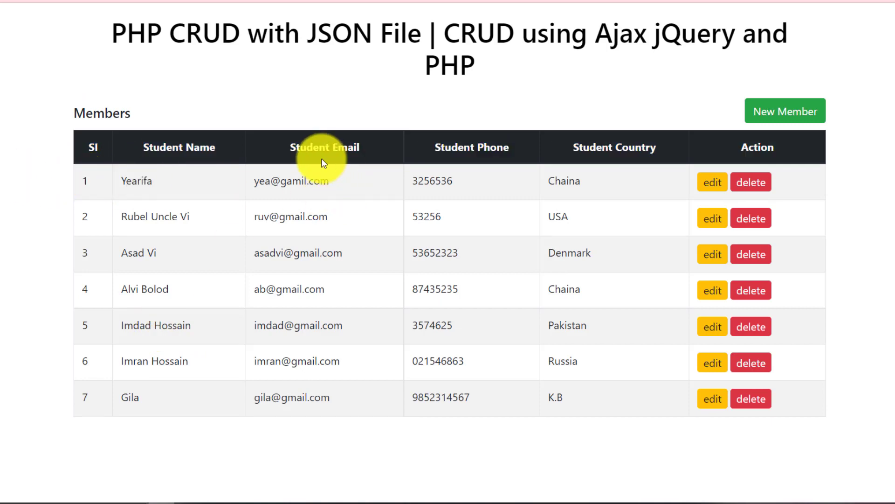
{"action": "left_click_drag", "start_coordinate": [253, 181], "coordinate": [321, 180]}
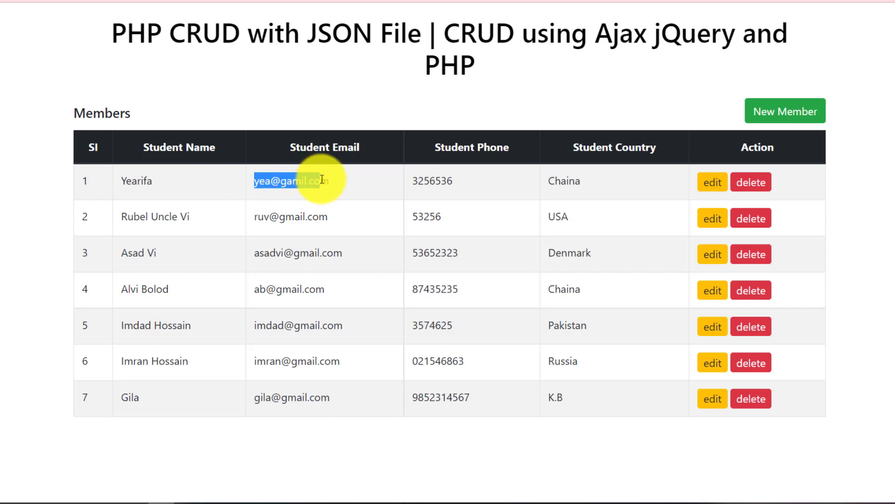
{"action": "left_click_drag", "start_coordinate": [412, 182], "coordinate": [441, 182]}
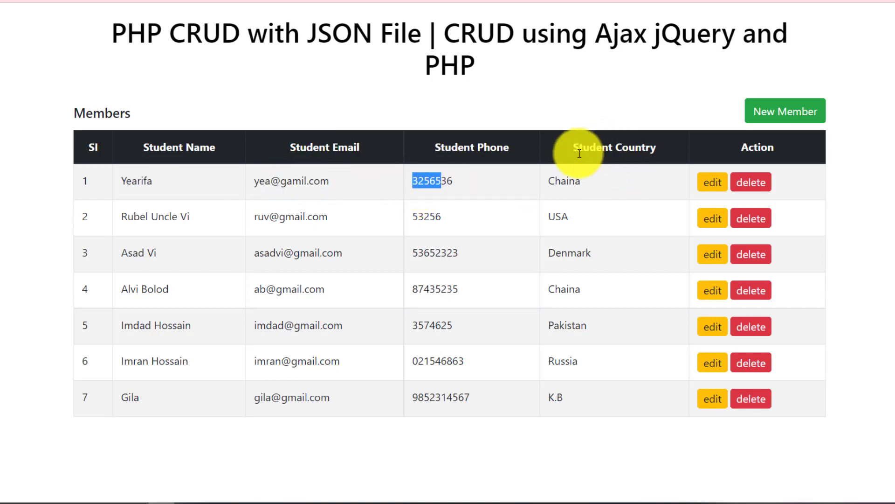
{"action": "left_click", "coordinate": [556, 180]}
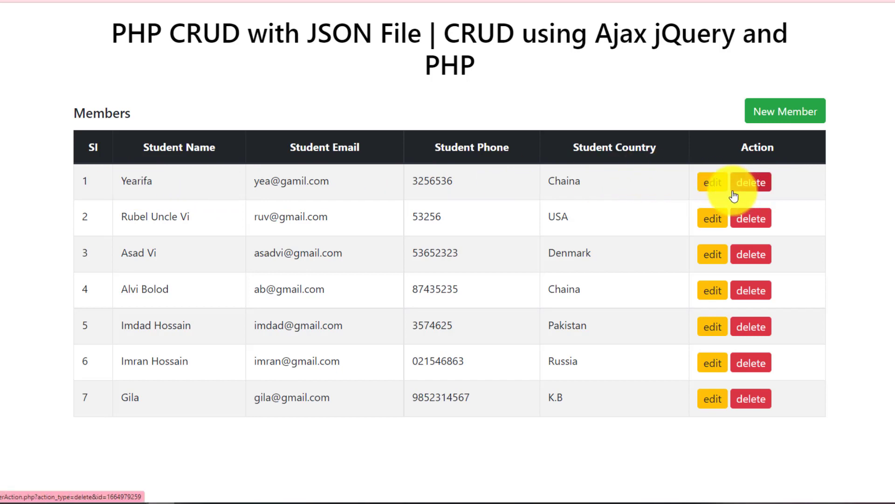
- Edit Yearifa's row, replacing the name and phone number, and submit the changes
{"action": "left_click", "coordinate": [713, 184]}
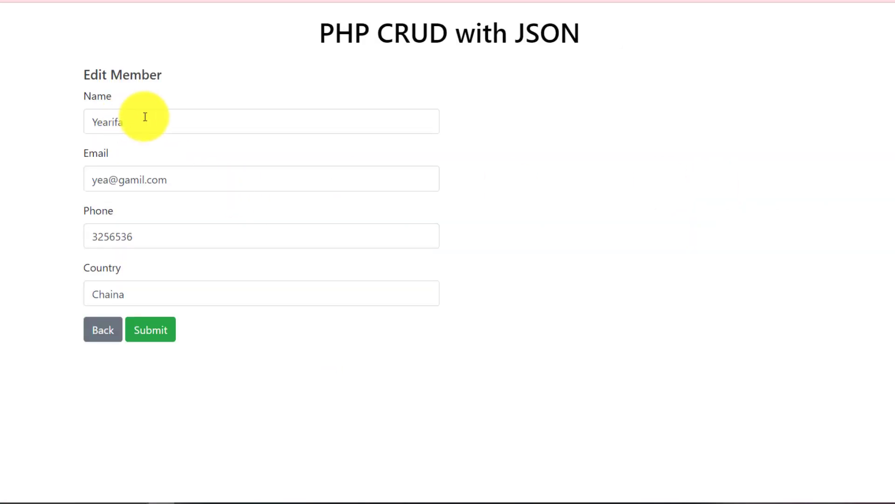
{"action": "left_click_drag", "start_coordinate": [146, 121], "coordinate": [58, 125]}
{"action": "type", "text": "dfbdgbfg"}
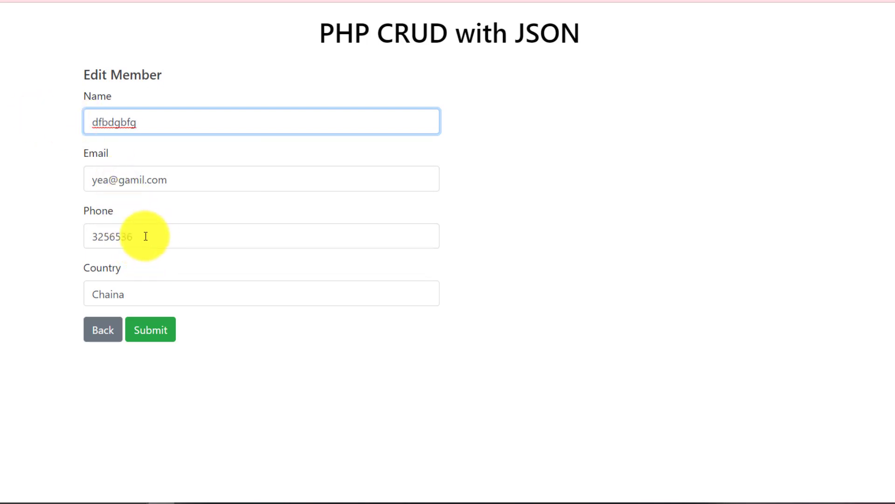
{"action": "left_click_drag", "start_coordinate": [144, 236], "coordinate": [67, 240]}
{"action": "type", "text": "3565235"}
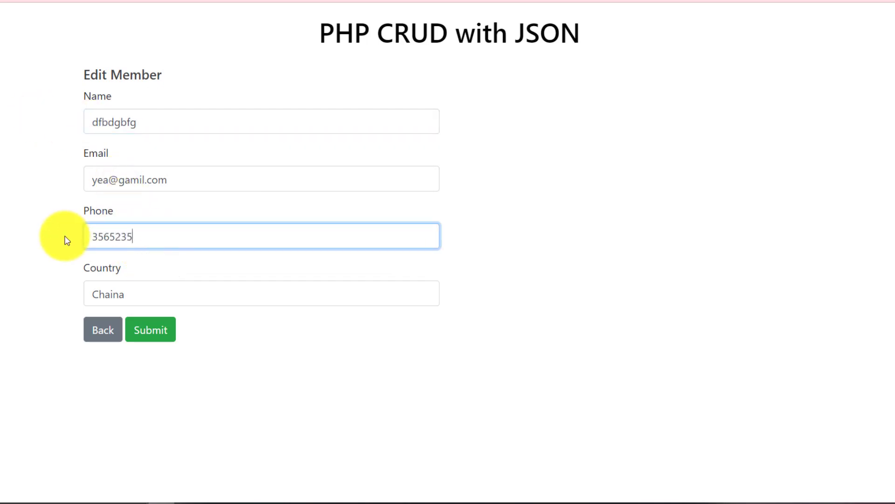
{"action": "left_click", "coordinate": [157, 333]}
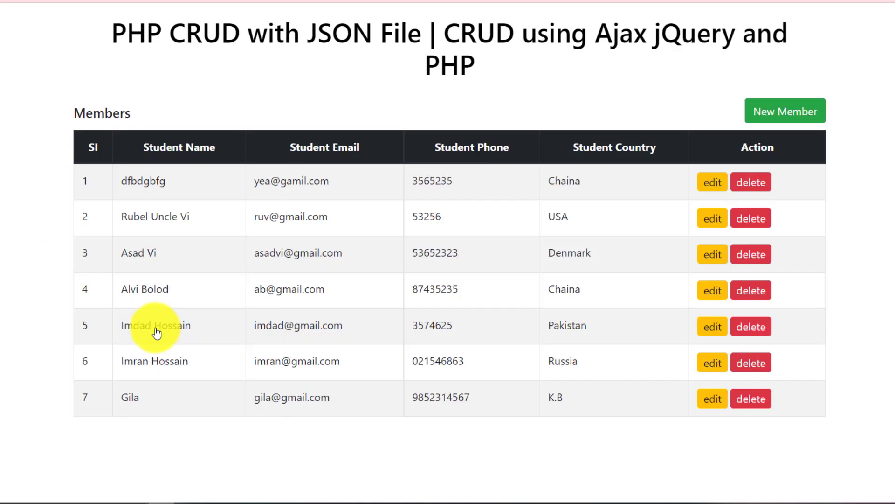
- Highlight the updated name dfbdgbfg, then delete that member and confirm
{"action": "double_click", "coordinate": [140, 182]}
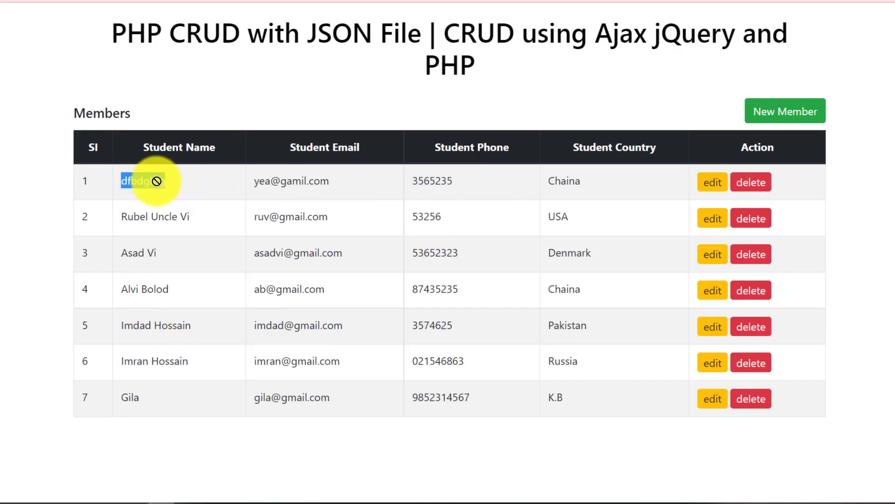
{"action": "left_click", "coordinate": [157, 180]}
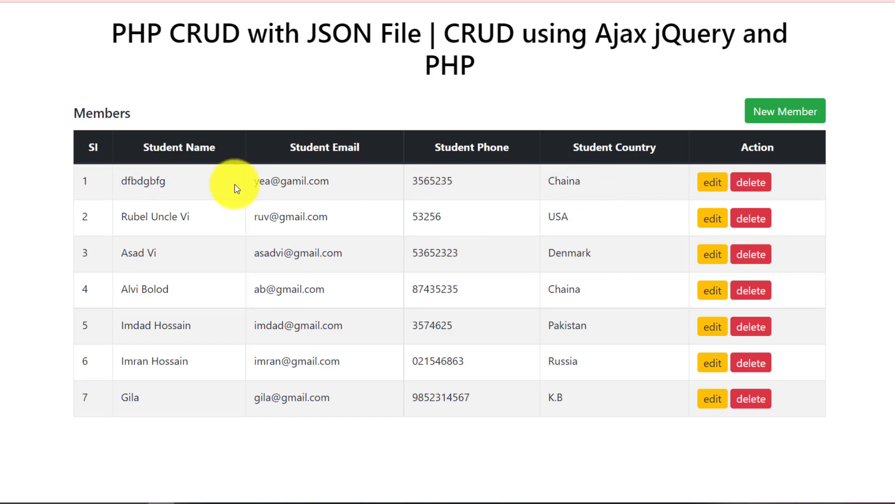
{"action": "left_click_drag", "start_coordinate": [62, 184], "coordinate": [278, 182]}
{"action": "left_click", "coordinate": [510, 189]}
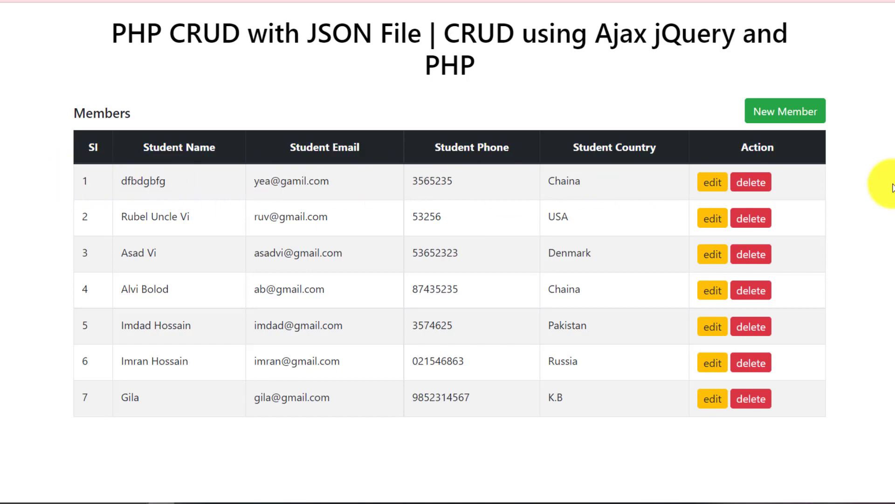
{"action": "left_click", "coordinate": [756, 185]}
{"action": "left_click", "coordinate": [498, 32]}
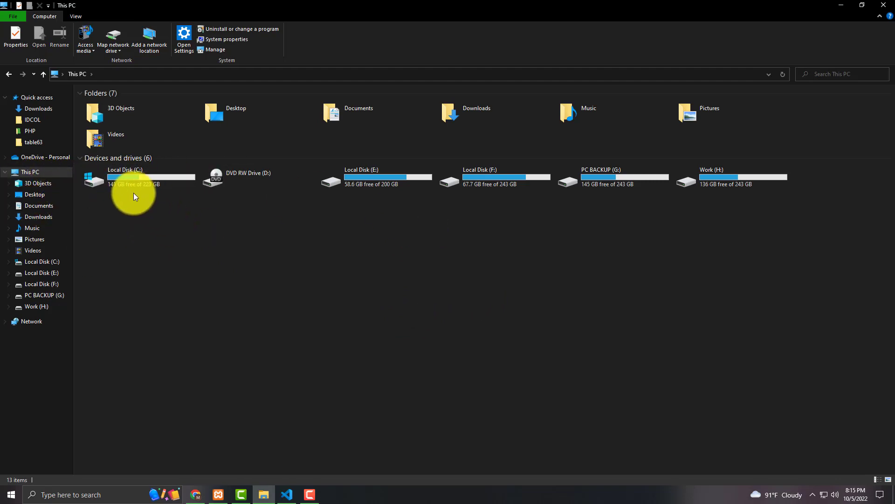
- Go from Local Disk (C:) through xampp and htdocs into table63
{"action": "double_click", "coordinate": [121, 172]}
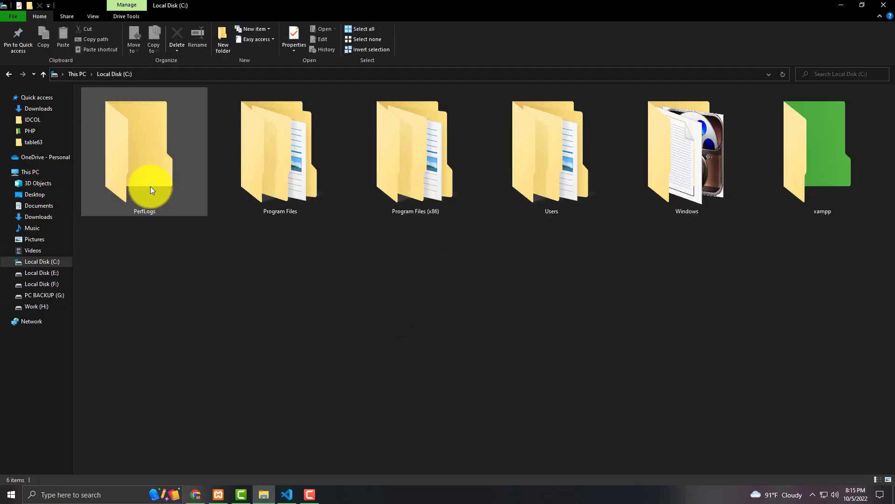
{"action": "left_click", "coordinate": [821, 156]}
{"action": "double_click", "coordinate": [821, 156]}
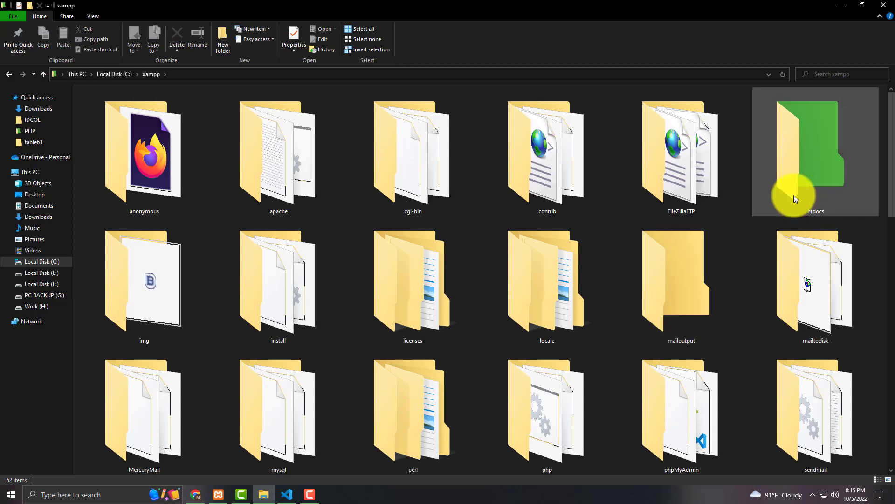
{"action": "double_click", "coordinate": [812, 164]}
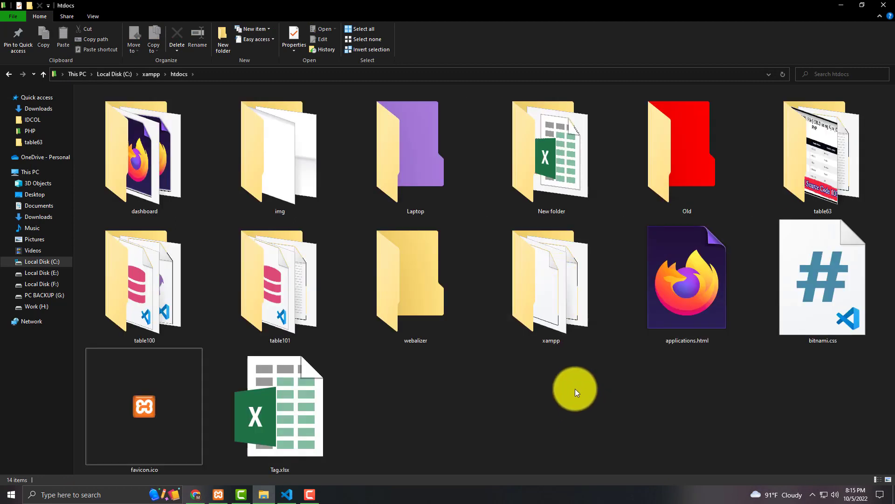
{"action": "left_click", "coordinate": [819, 164]}
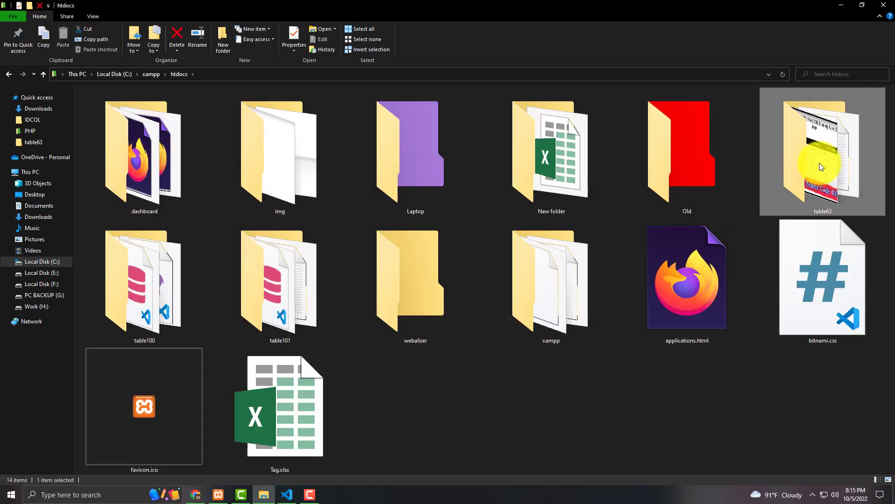
{"action": "double_click", "coordinate": [822, 153]}
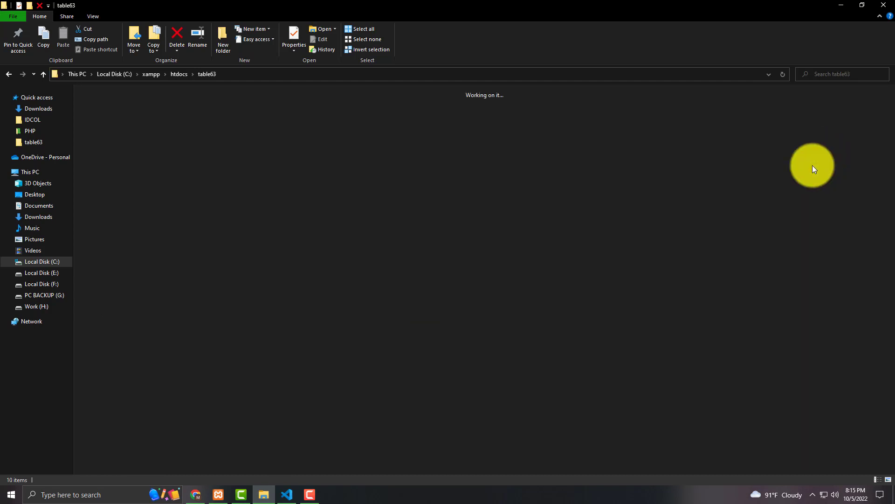
- Point out the two zip archives, then Json.class.php and userAction.php
{"action": "left_click", "coordinate": [415, 280]}
{"action": "left_click", "coordinate": [279, 280], "text": "ctrl"}
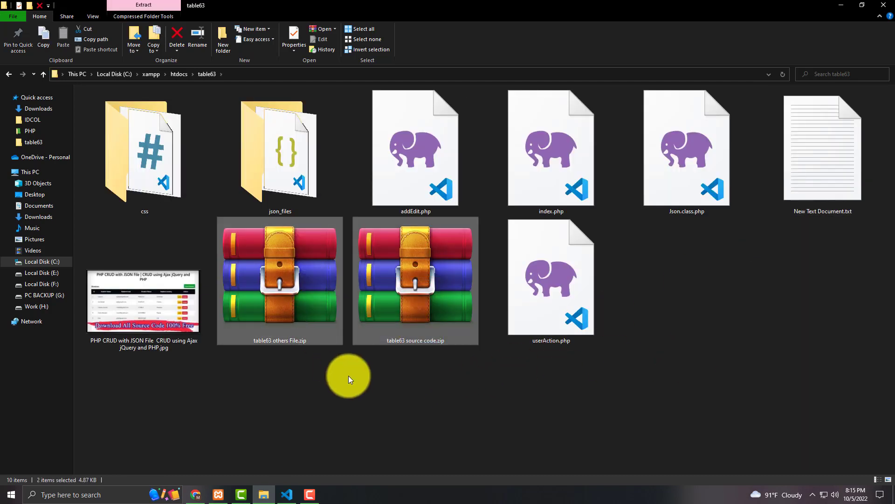
{"action": "left_click", "coordinate": [349, 376]}
{"action": "left_click_drag", "start_coordinate": [431, 355], "coordinate": [301, 282]}
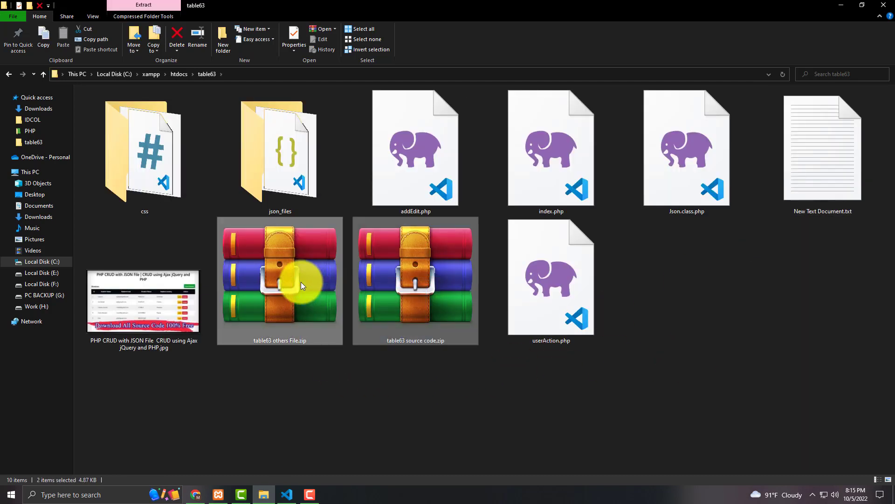
{"action": "left_click", "coordinate": [633, 409]}
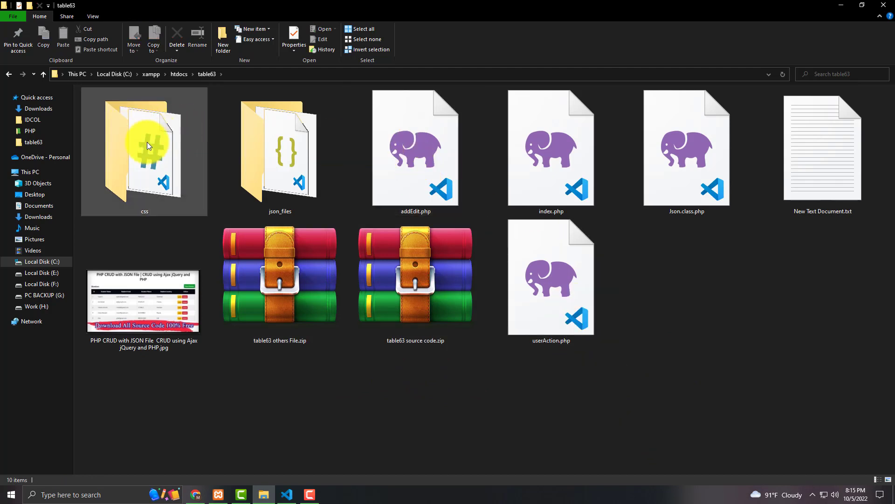
{"action": "left_click", "coordinate": [696, 145]}
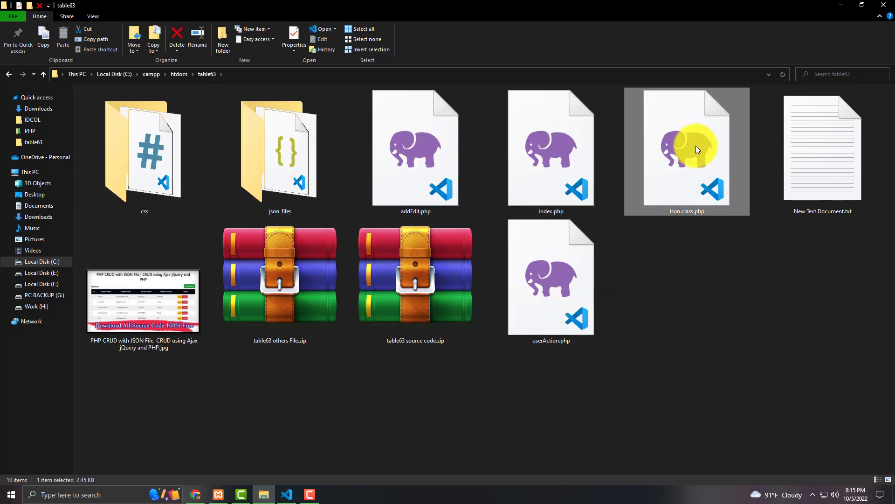
{"action": "left_click", "coordinate": [574, 272]}
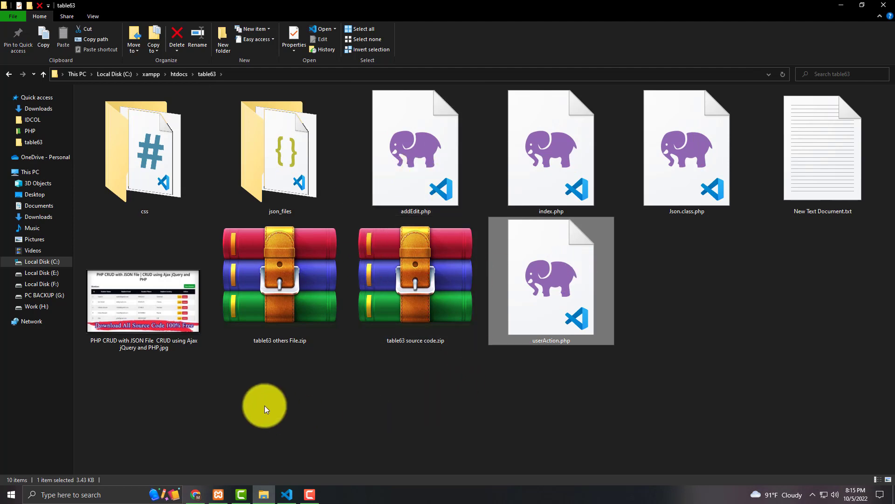
{"action": "left_click", "coordinate": [196, 495]}
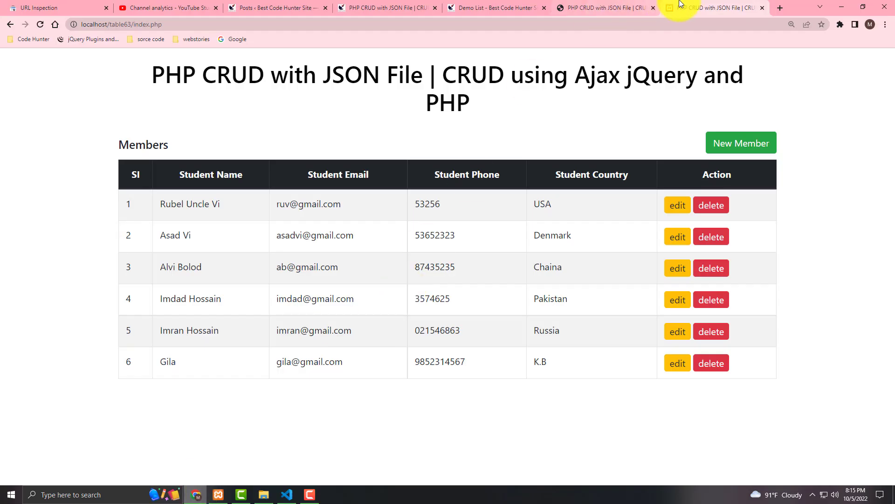
{"action": "left_click", "coordinate": [111, 25]}
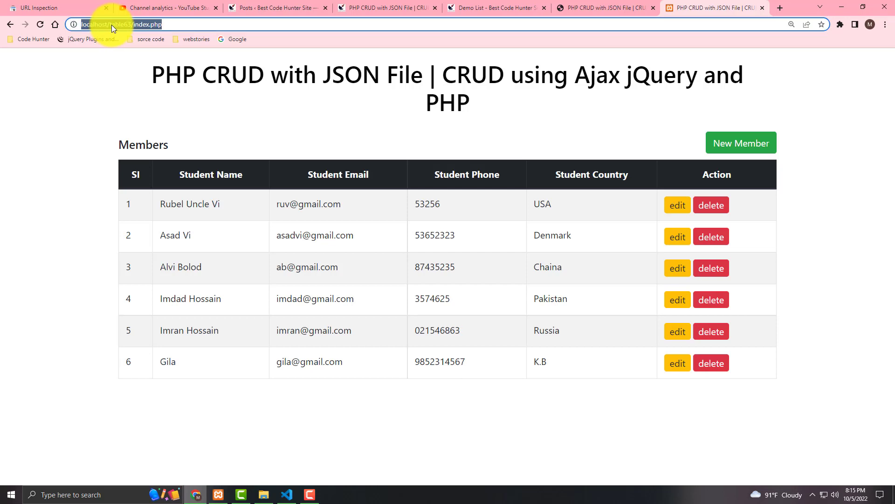
{"action": "left_click", "coordinate": [420, 196]}
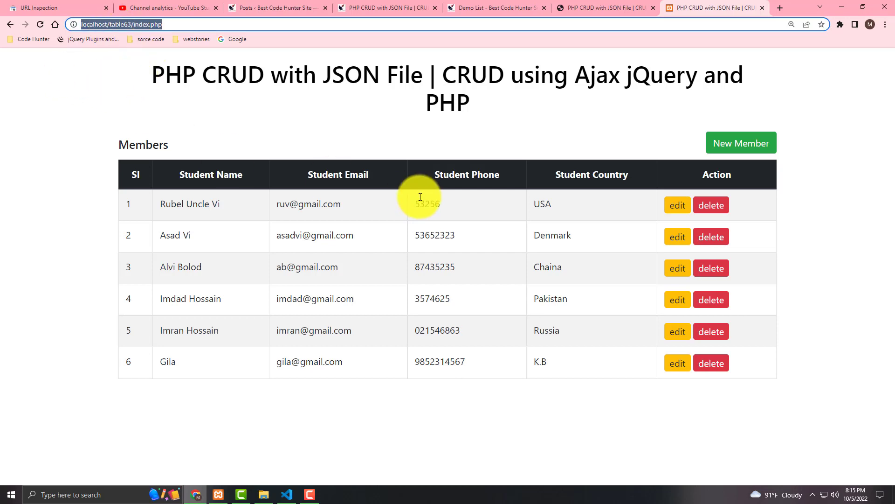